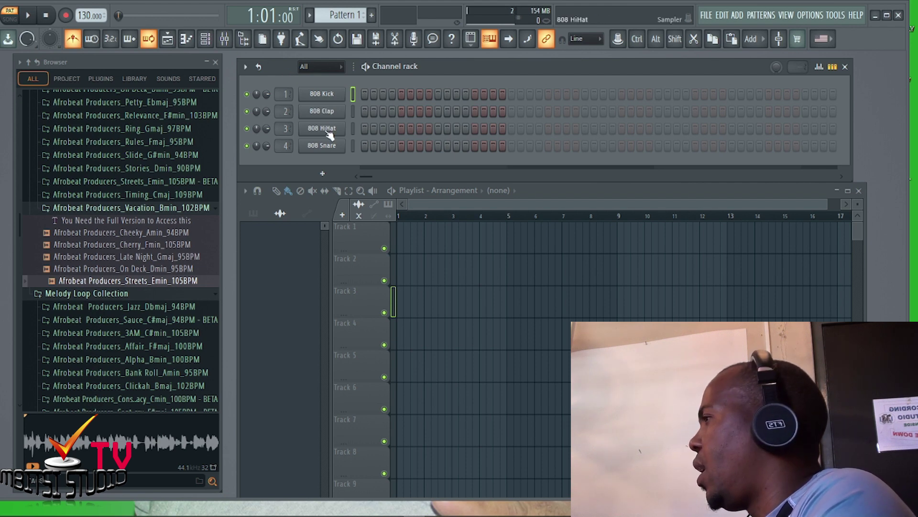
pyautogui.click(323, 173)
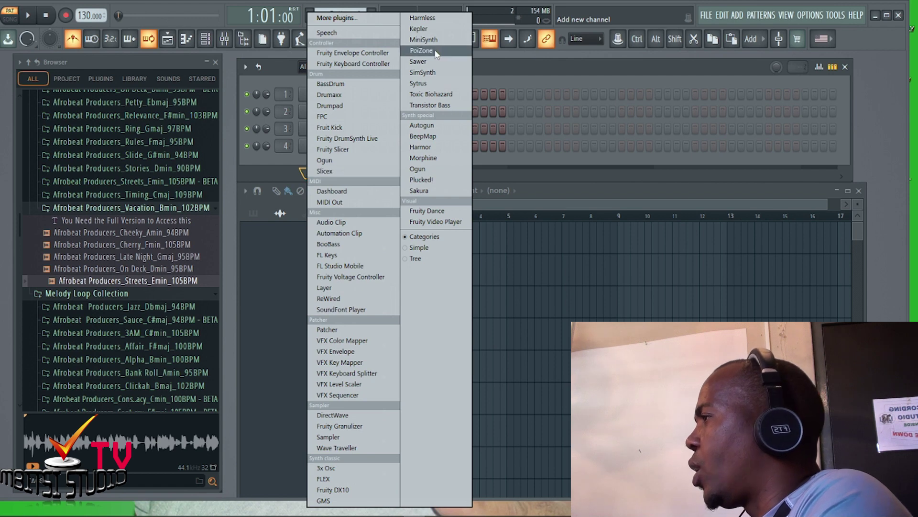
pyautogui.click(267, 152)
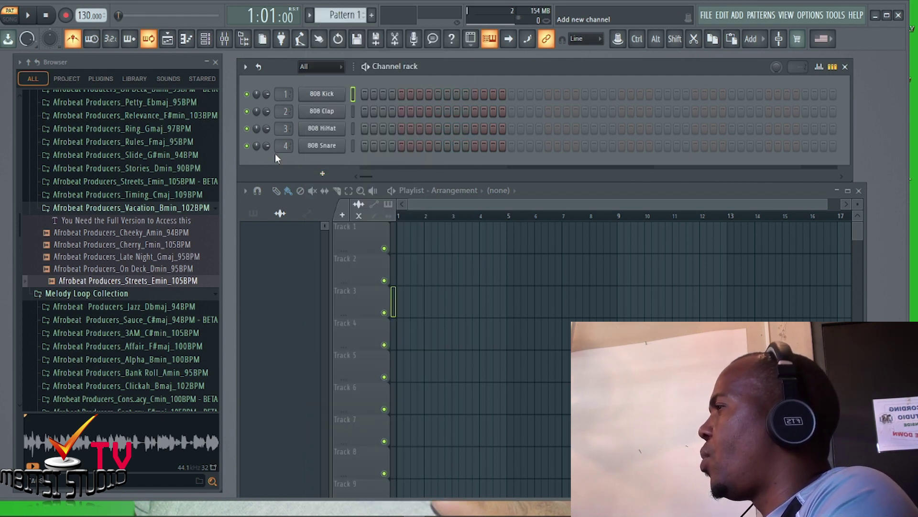
# Open the 808 Kick channel's piano roll as a floating window and move it clear of the browser
pyautogui.rightClick(330, 96)
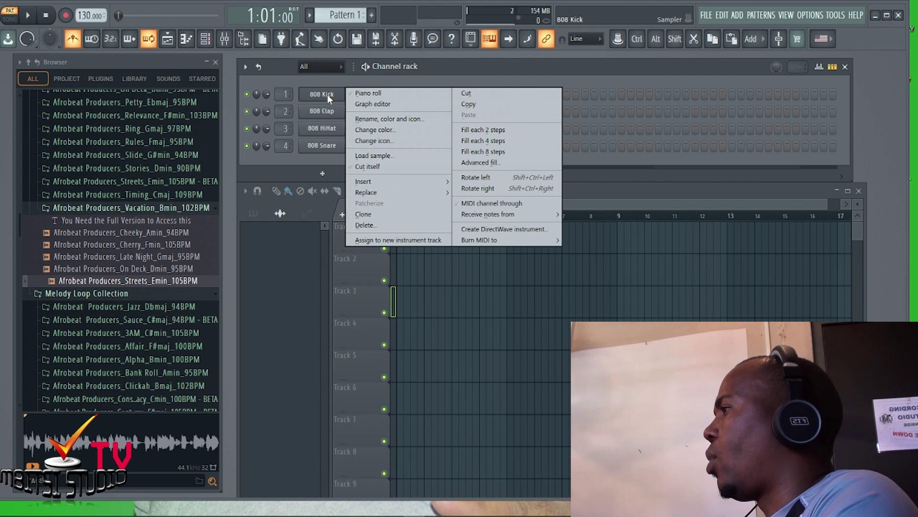
pyautogui.click(386, 95)
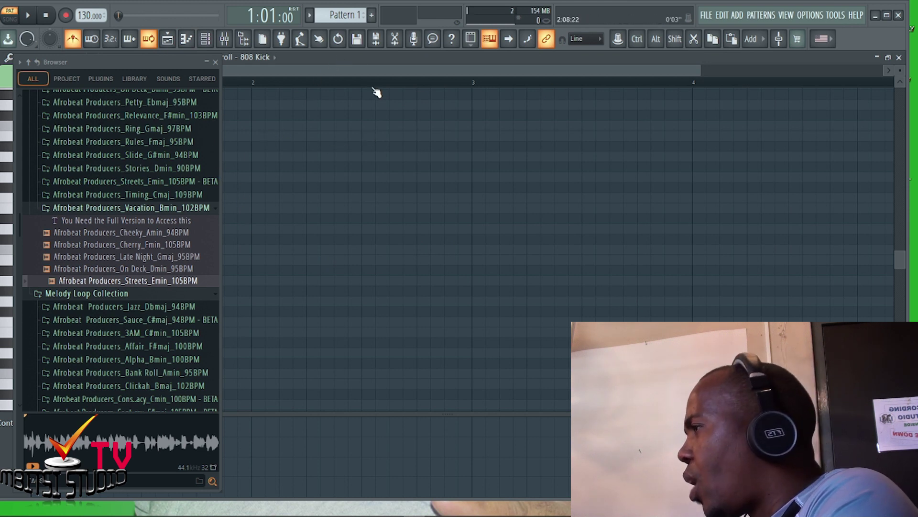
pyautogui.click(889, 57)
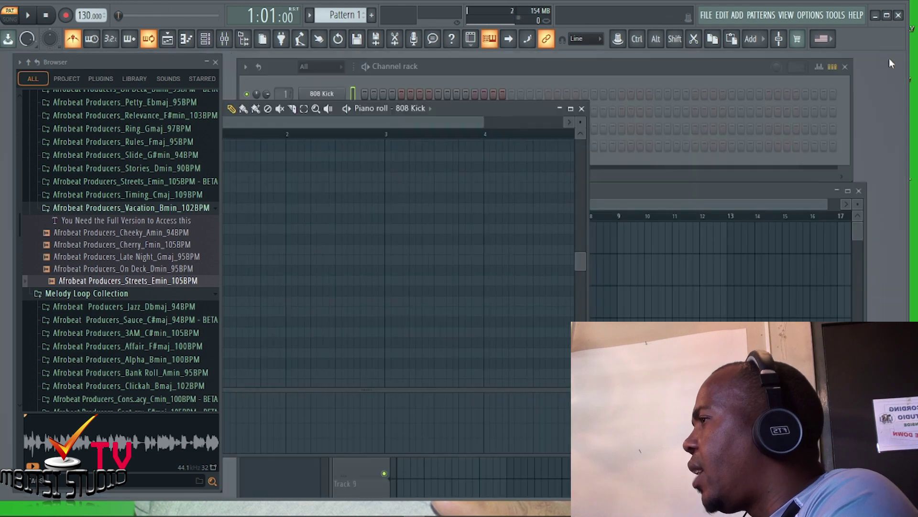
pyautogui.moveTo(454, 107); pyautogui.dragTo(718, 58)
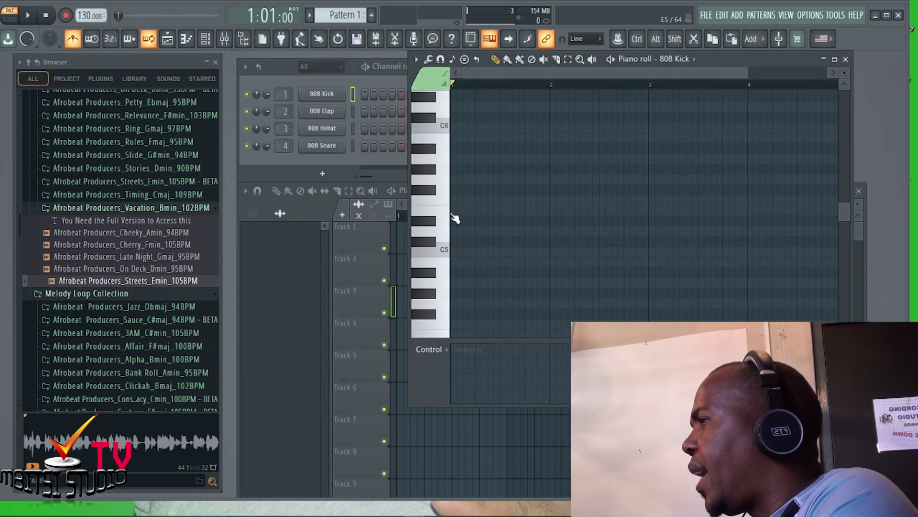
# Audition the 808 Kick at several pitches around C5 on the piano roll keyboard
pyautogui.click(448, 215)
pyautogui.click(447, 265)
pyautogui.click(444, 214)
pyautogui.click(443, 163)
pyautogui.click(441, 260)
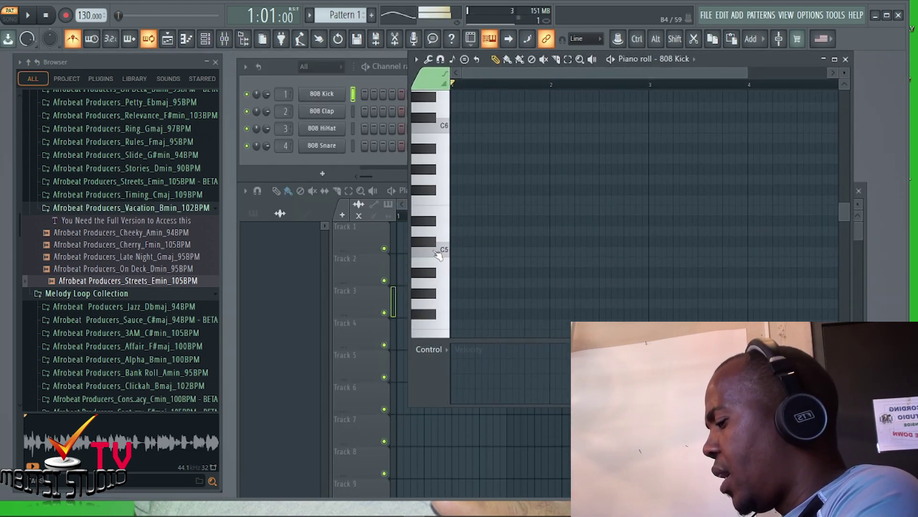
pyautogui.scroll(3, 445, 219)
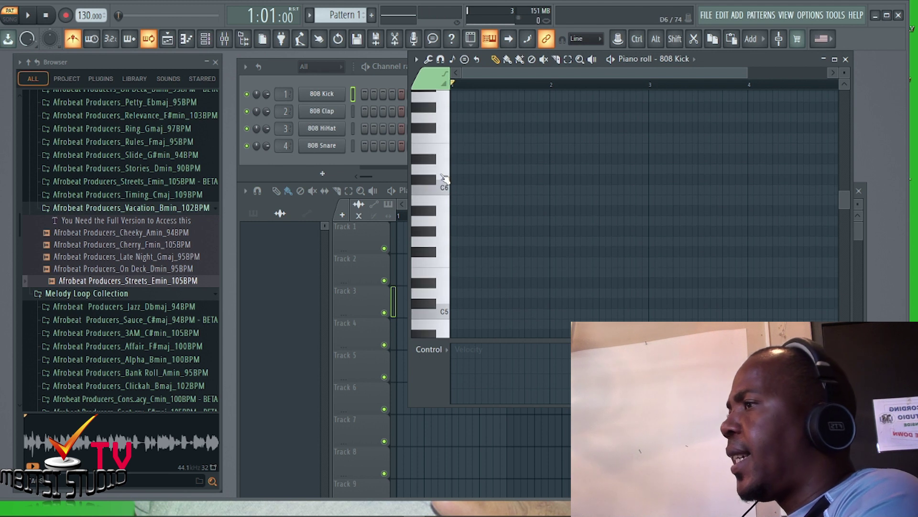
# Place three A#5 kick notes two beats apart from the start of bar 1 and play the pattern
pyautogui.click(457, 211)
pyautogui.click(506, 211)
pyautogui.click(555, 211)
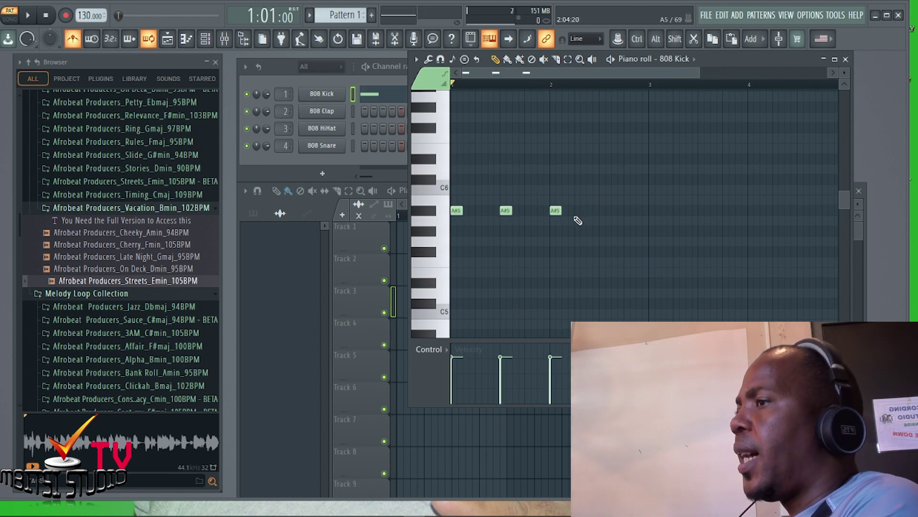
pyautogui.press('space')
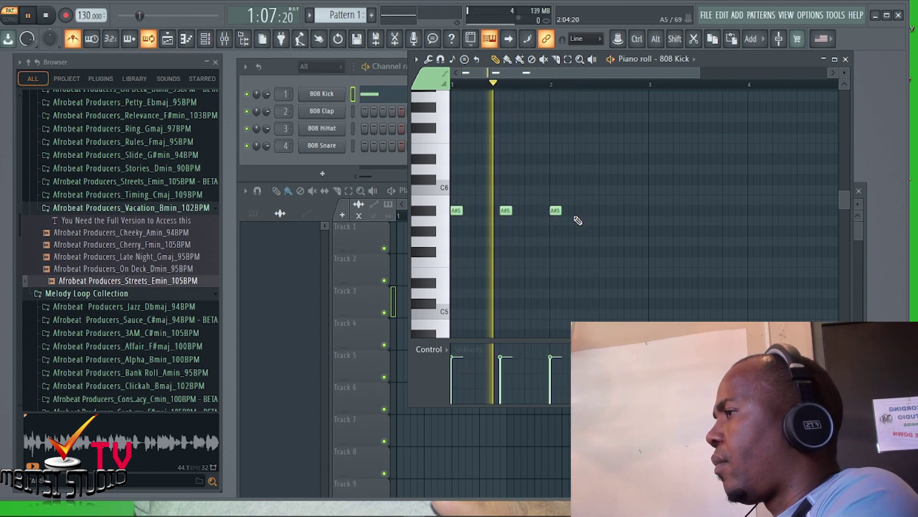
pyautogui.press('space')
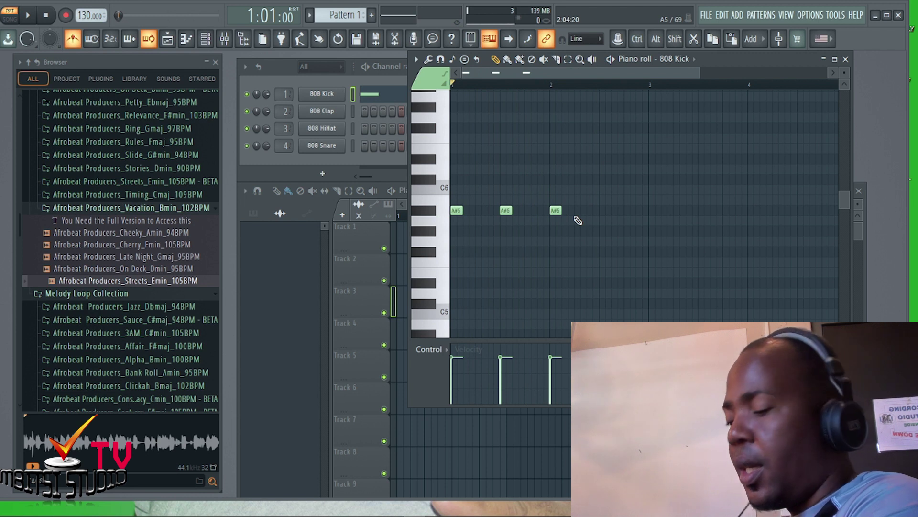
# Delete all three A#5 notes from the 808 Kick piano roll
pyautogui.rightClick(555, 211)
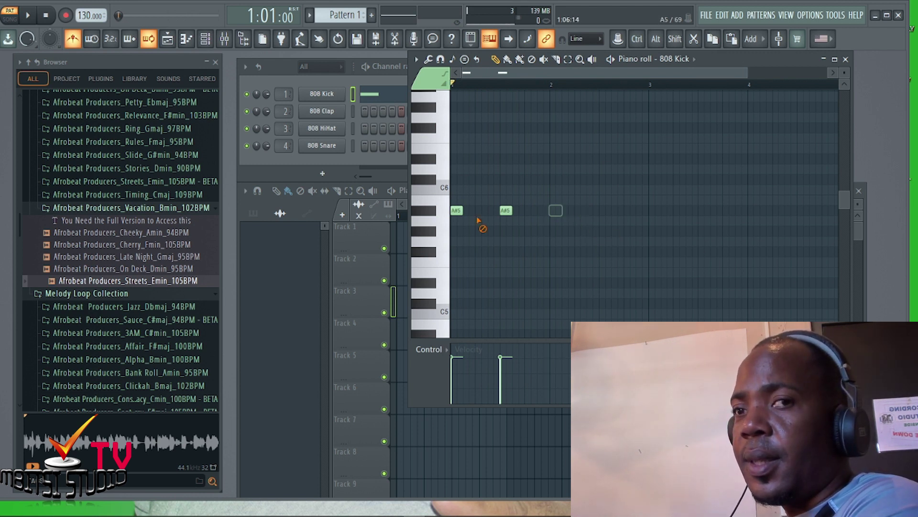
pyautogui.rightClick(456, 211)
pyautogui.rightClick(506, 210)
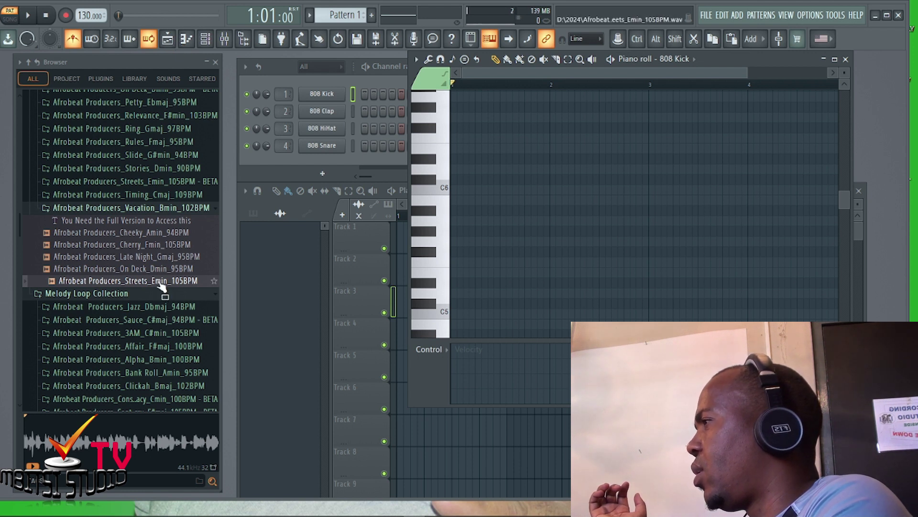
# Add the Afrobeat Producers_Streets_Emin_105BPM loop to Track 7 of the playlist at bar 1
pyautogui.moveTo(143, 280); pyautogui.dragTo(397, 437)
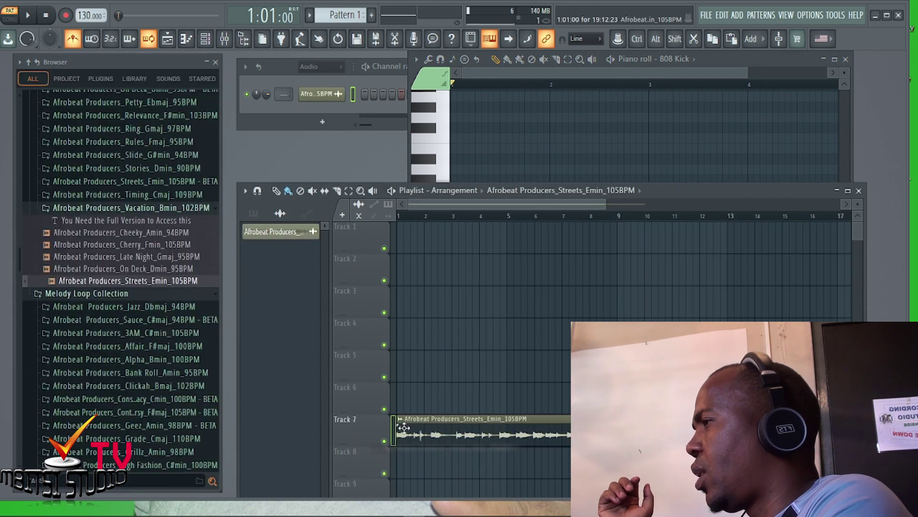
pyautogui.click(301, 108)
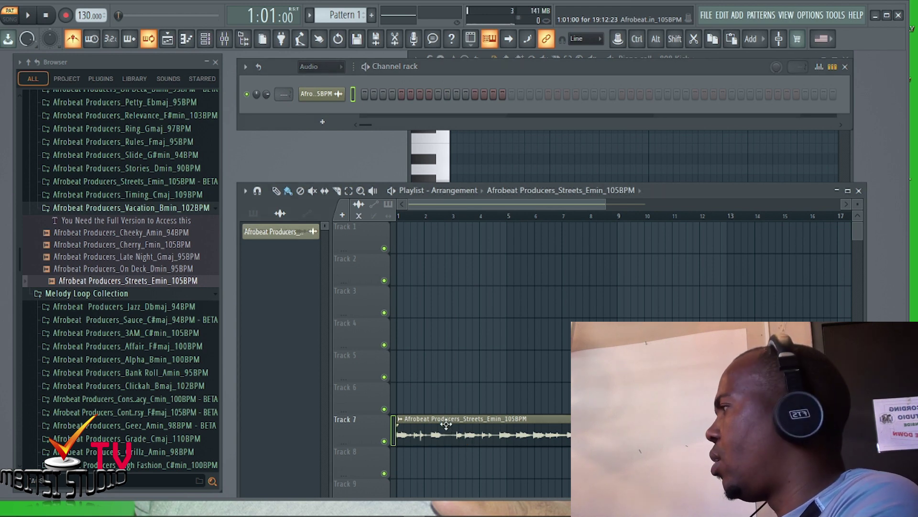
# Play and stop the empty pattern several times to hear the metronome at the 130 BPM tempo
pyautogui.press('space')
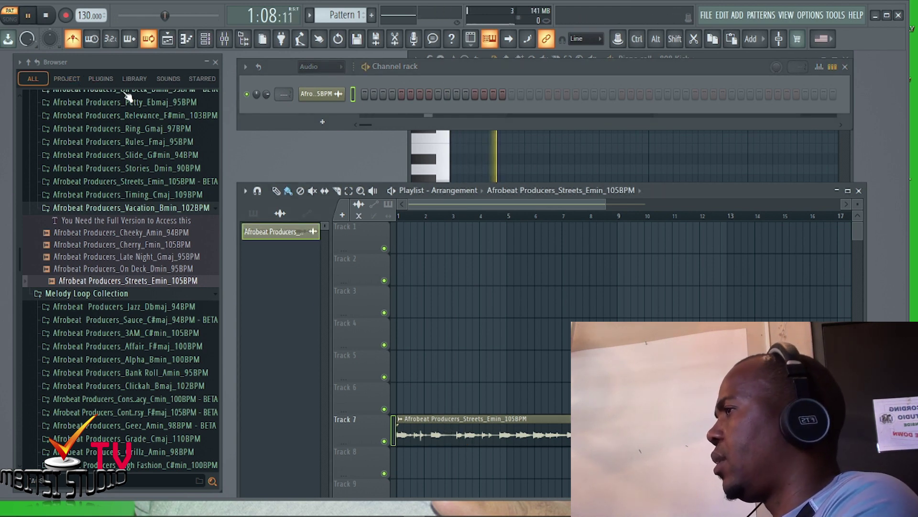
pyautogui.press('space')
pyautogui.press('space')
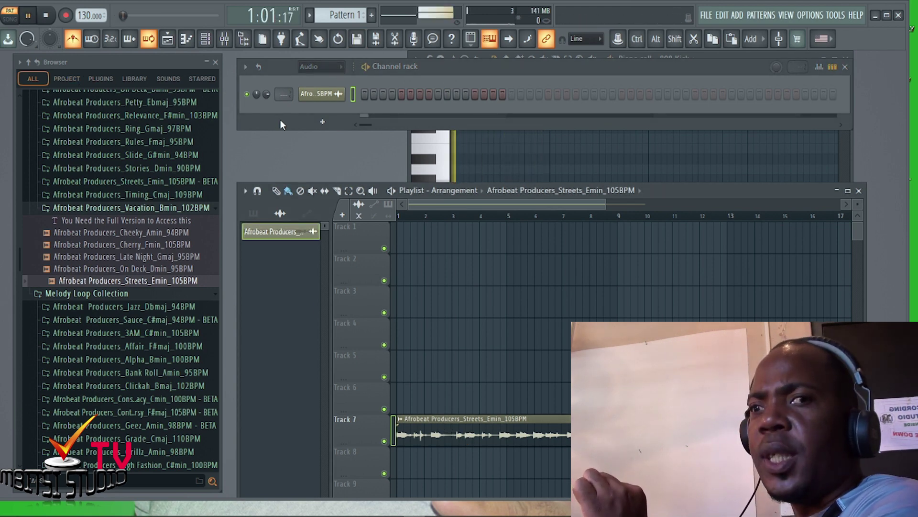
pyautogui.press('space')
pyautogui.press('space')
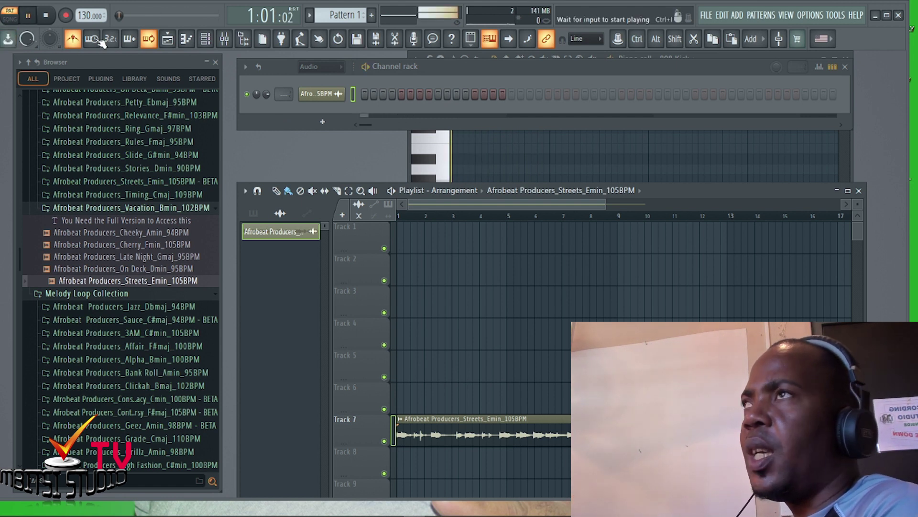
pyautogui.press('space')
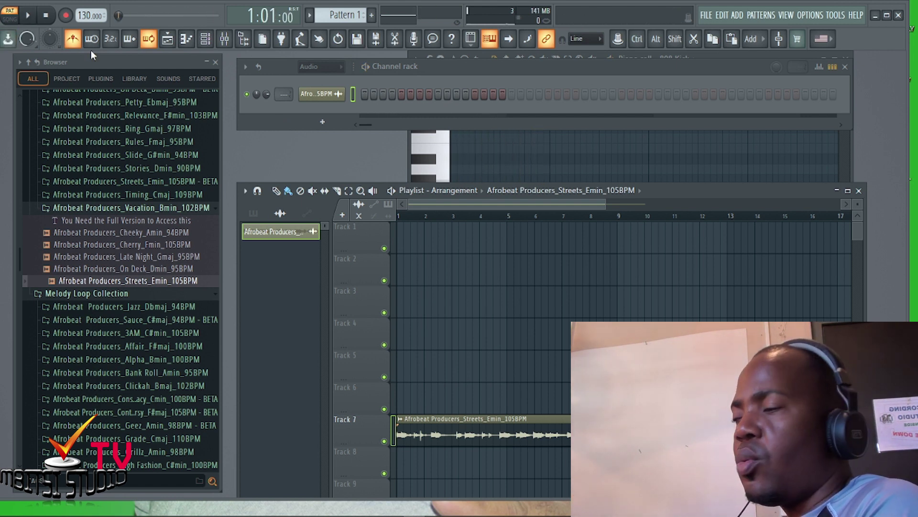
pyautogui.press('space')
pyautogui.press('space')
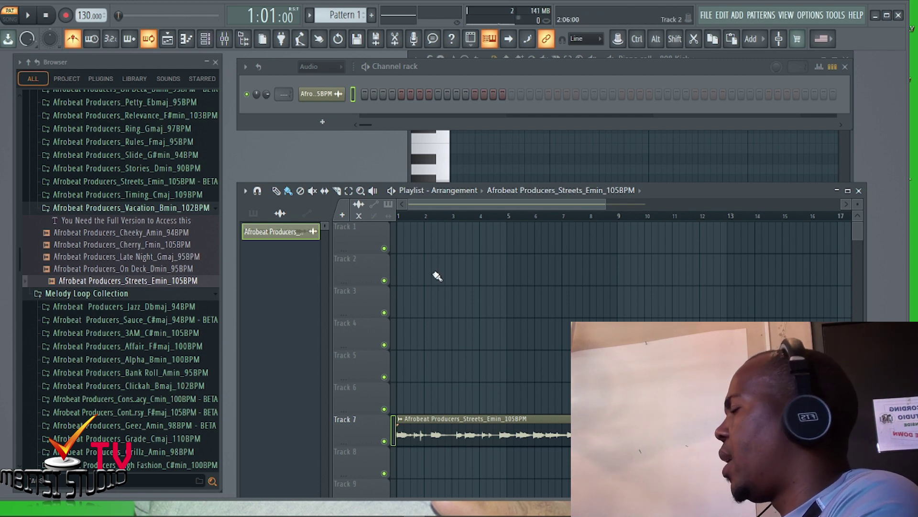
# Switch playback to song mode and play the Track 7 loop against the metronome with its channel volume at about 60%
pyautogui.moveTo(603, 204); pyautogui.dragTo(534, 205)
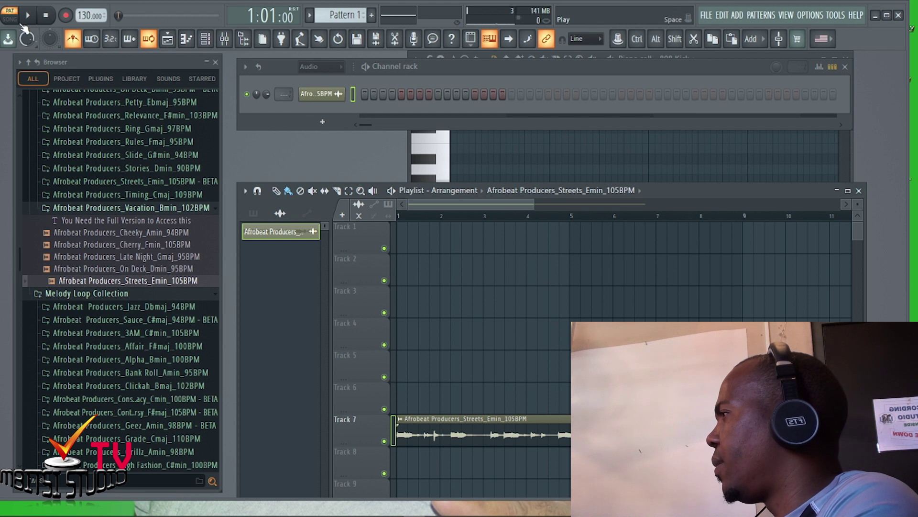
pyautogui.press('l')
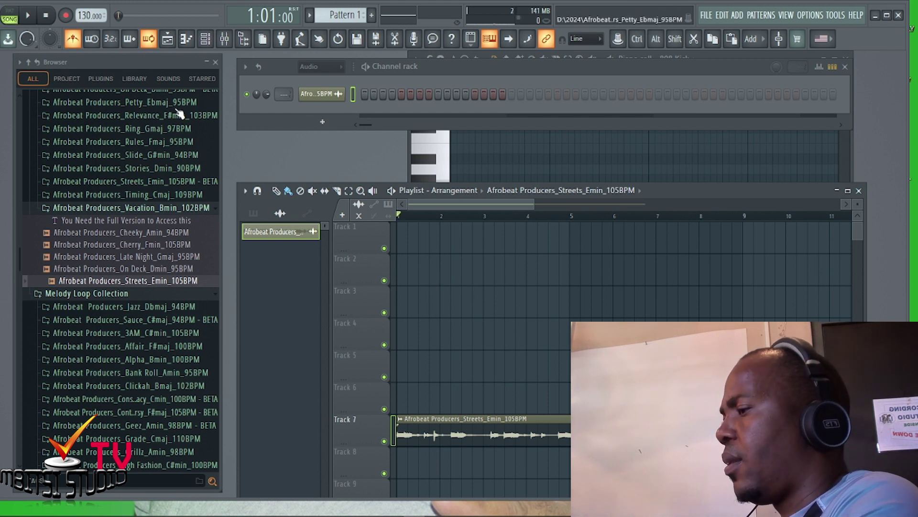
pyautogui.click(73, 41)
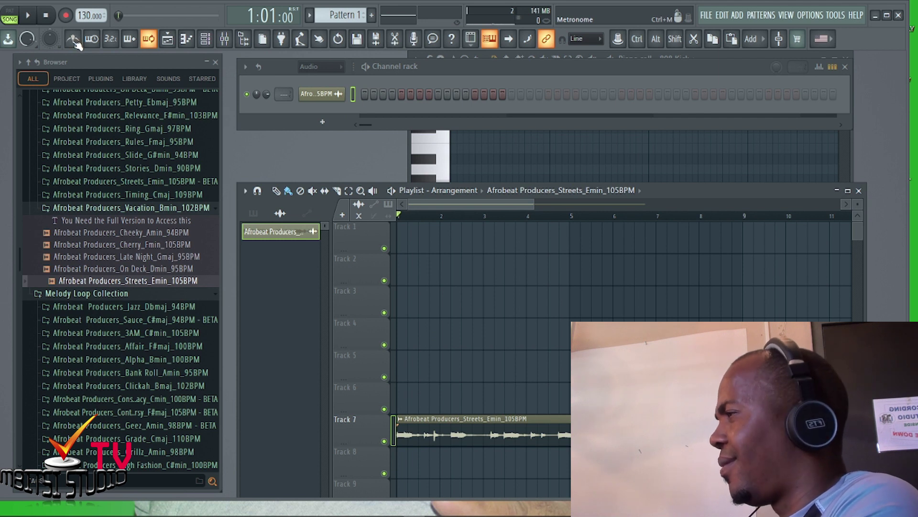
pyautogui.click(74, 41)
pyautogui.press('space')
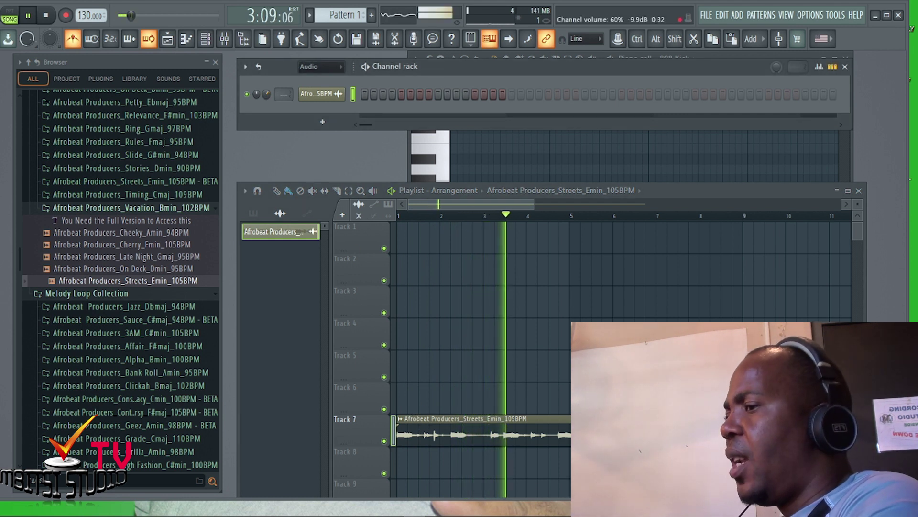
pyautogui.moveTo(266, 94); pyautogui.dragTo(266, 94)
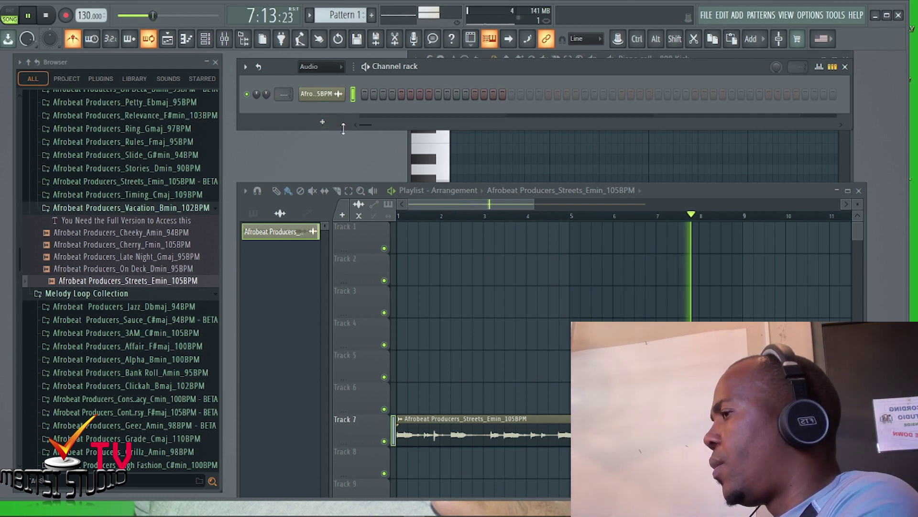
pyautogui.press('space')
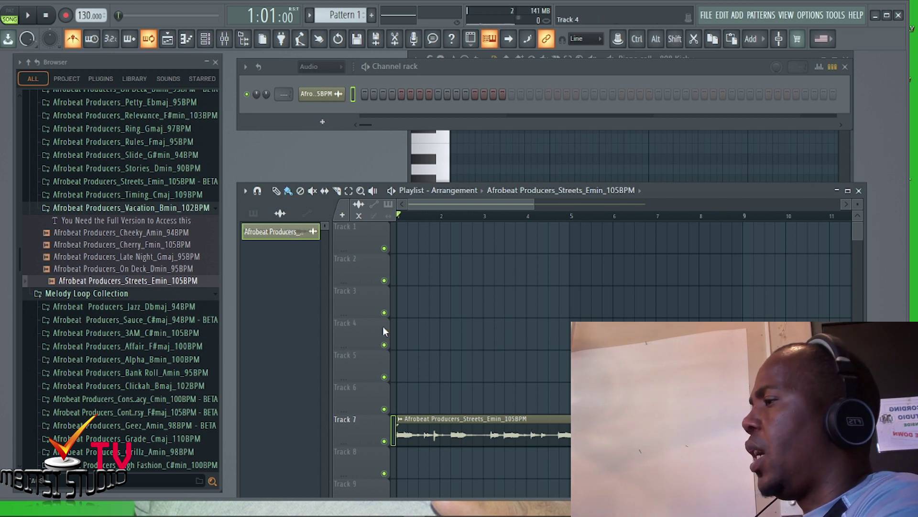
# Remove the loop clip from Track 7 and set the project tempo to 105 BPM, checking it with the metronome
pyautogui.rightClick(495, 429)
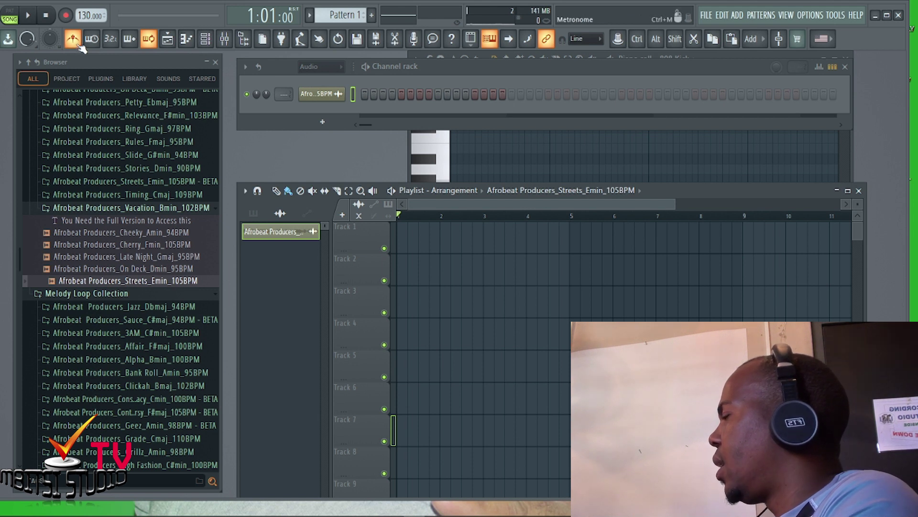
pyautogui.moveTo(89, 16); pyautogui.dragTo(89, 29)
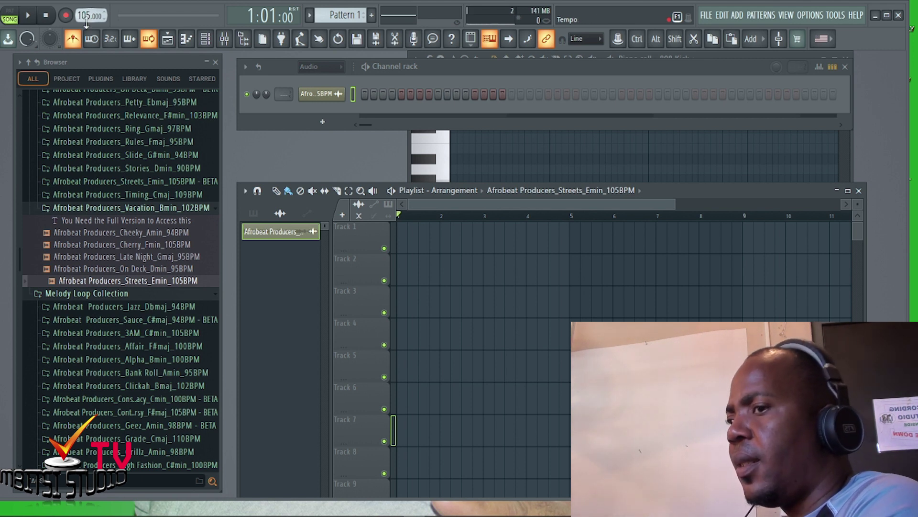
pyautogui.press('space')
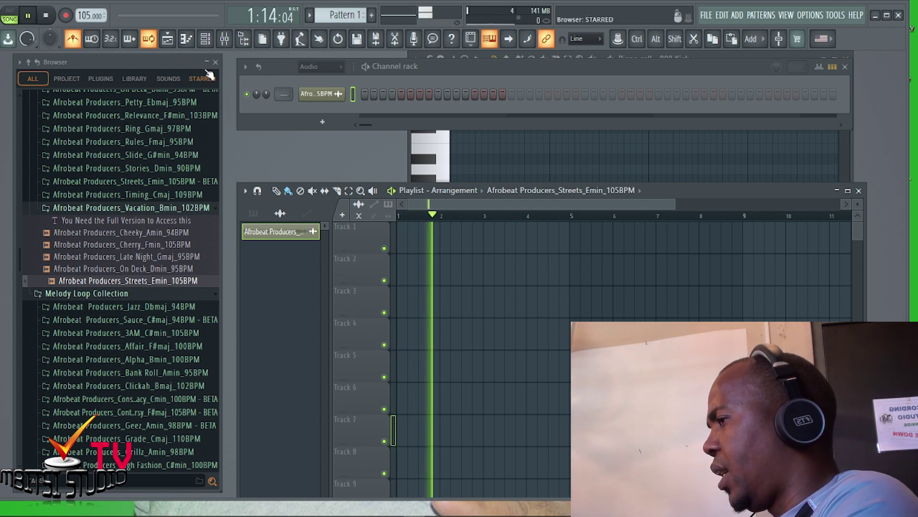
pyautogui.press('space')
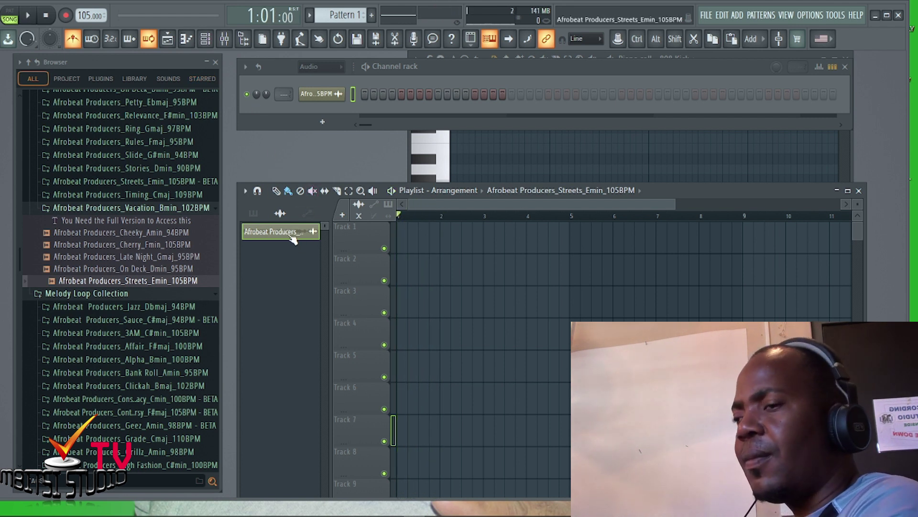
# Place the Streets_Emin_105BPM loop on Track 7 at bar 1 again and play it, lowering its channel volume to 58%
pyautogui.moveTo(292, 237); pyautogui.dragTo(401, 424)
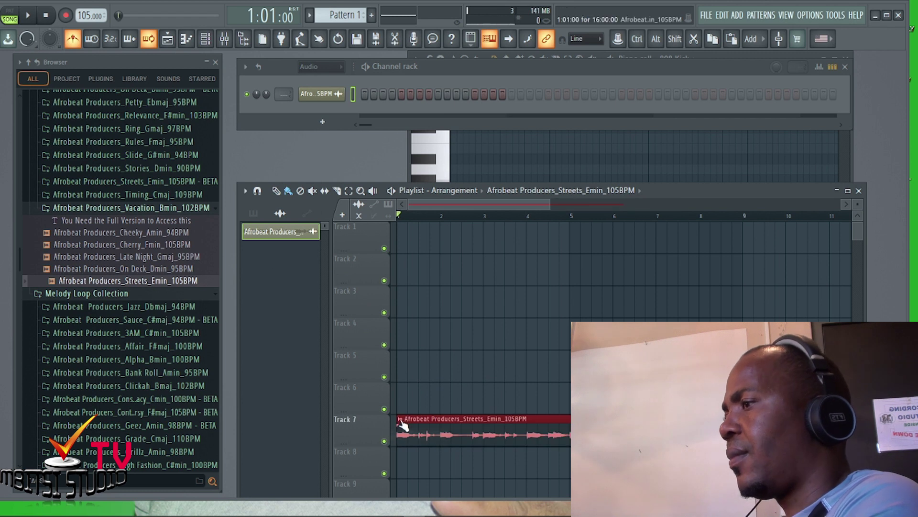
pyautogui.press('space')
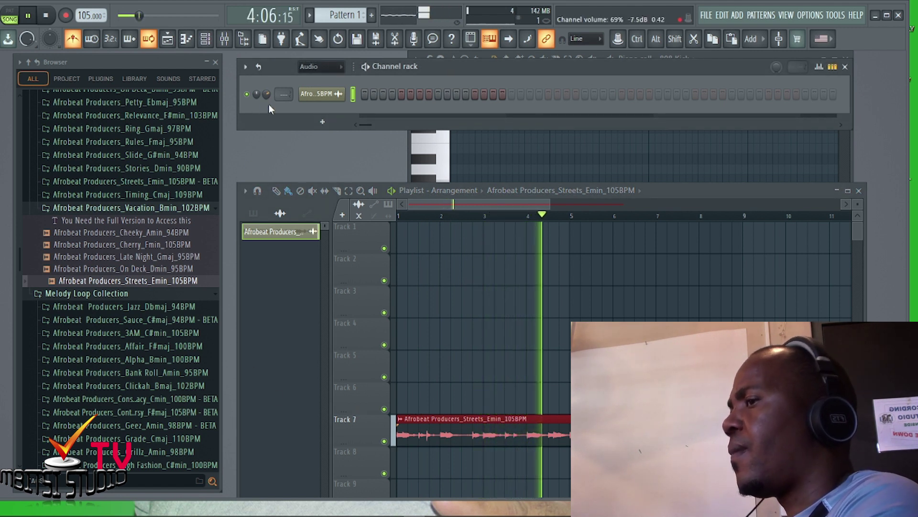
pyautogui.scroll(-3, 266, 94)
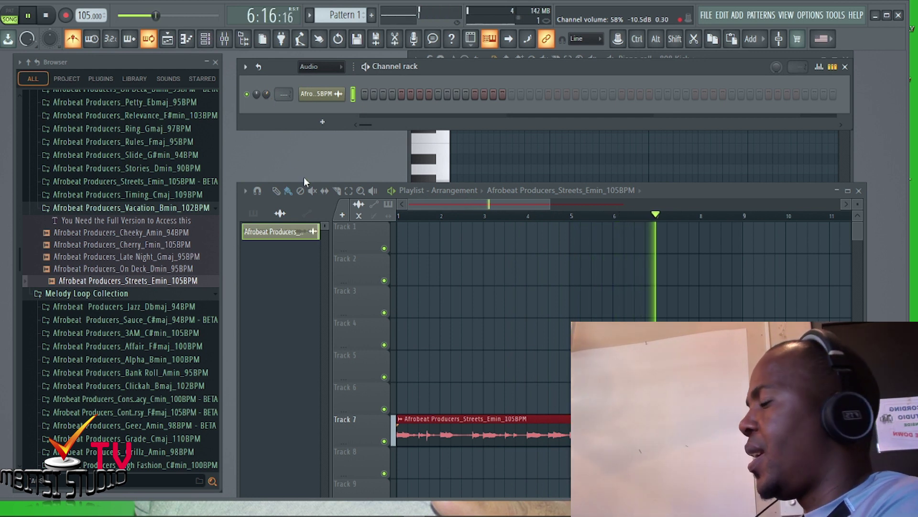
pyautogui.press('space')
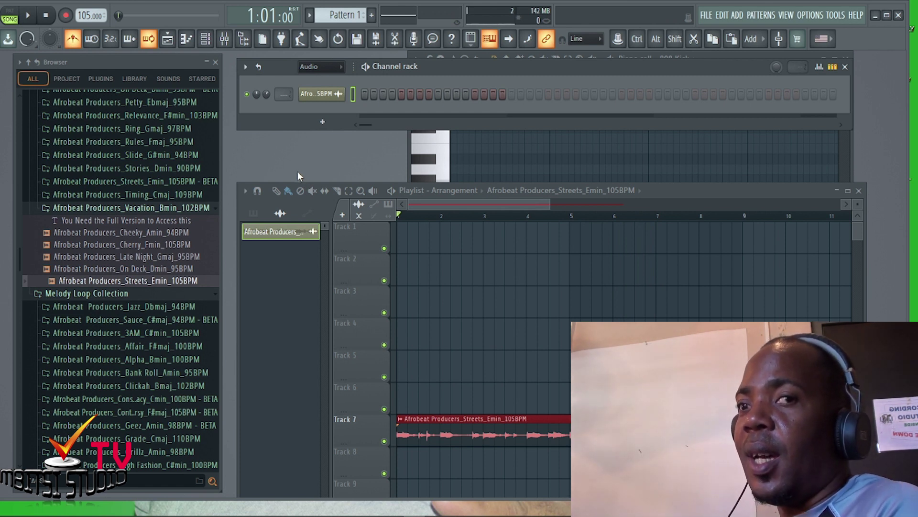
pyautogui.press('space')
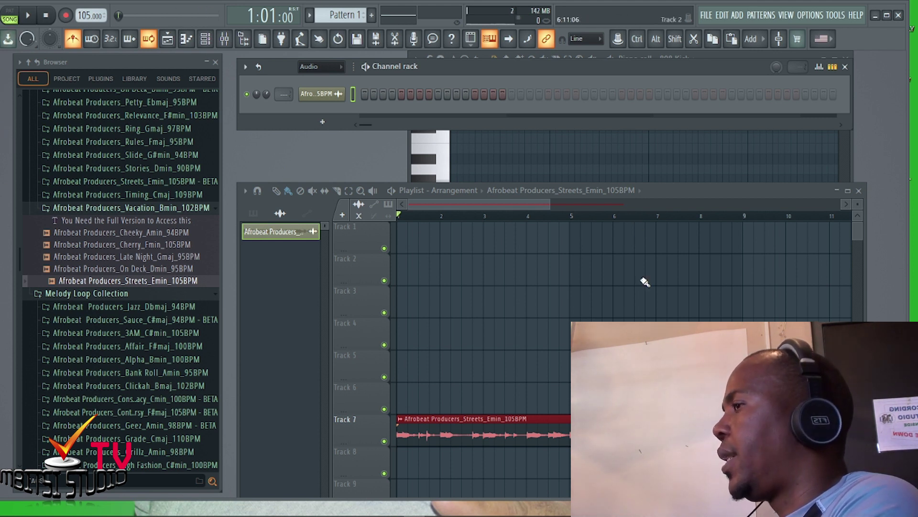
# Remove the loop clip from Track 7 and set the project tempo to 110 BPM
pyautogui.press('Delete')
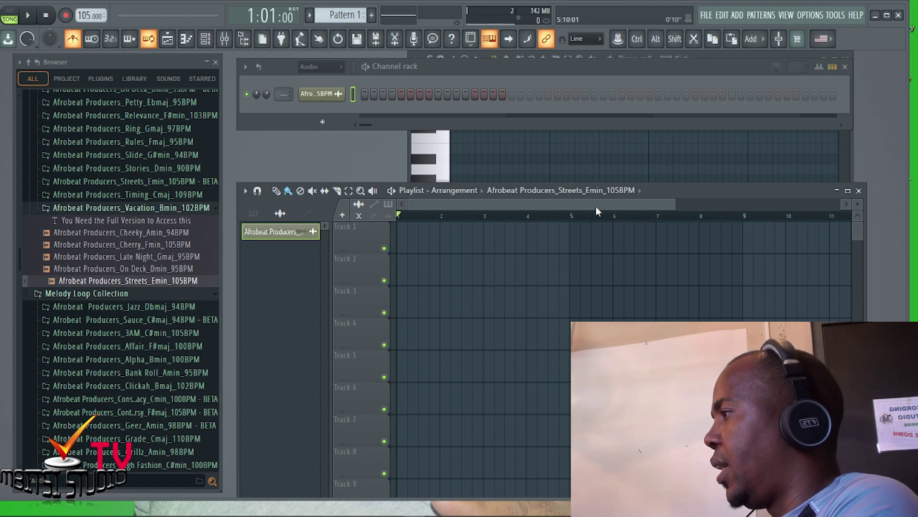
pyautogui.moveTo(760, 192); pyautogui.dragTo(759, 135)
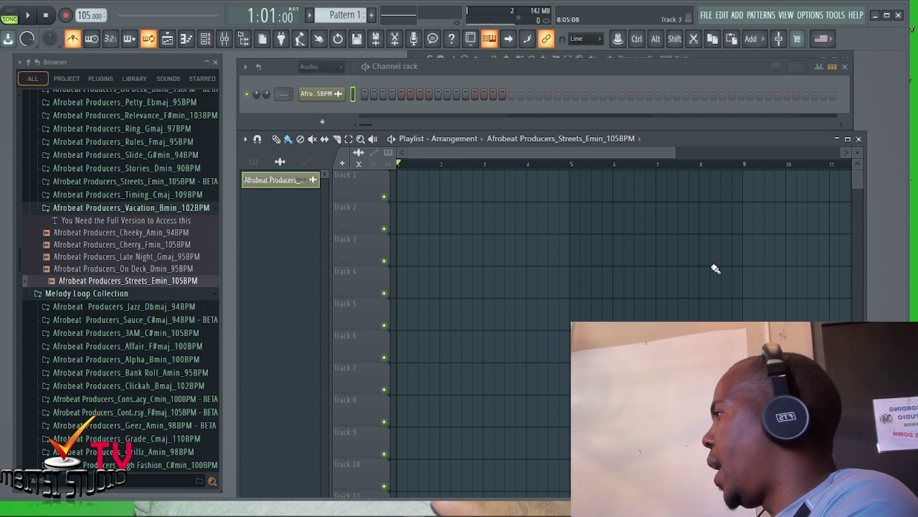
pyautogui.moveTo(91, 15); pyautogui.dragTo(91, 11)
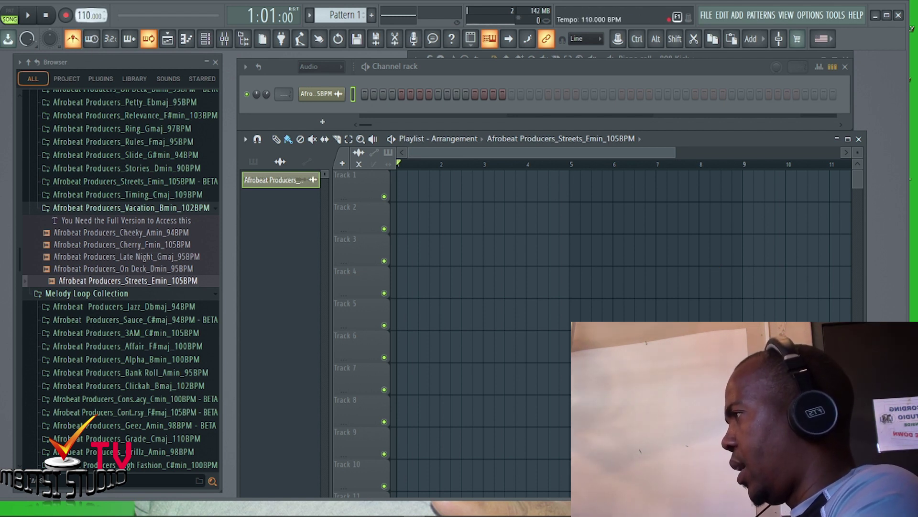
pyautogui.scroll(1, 81, 16)
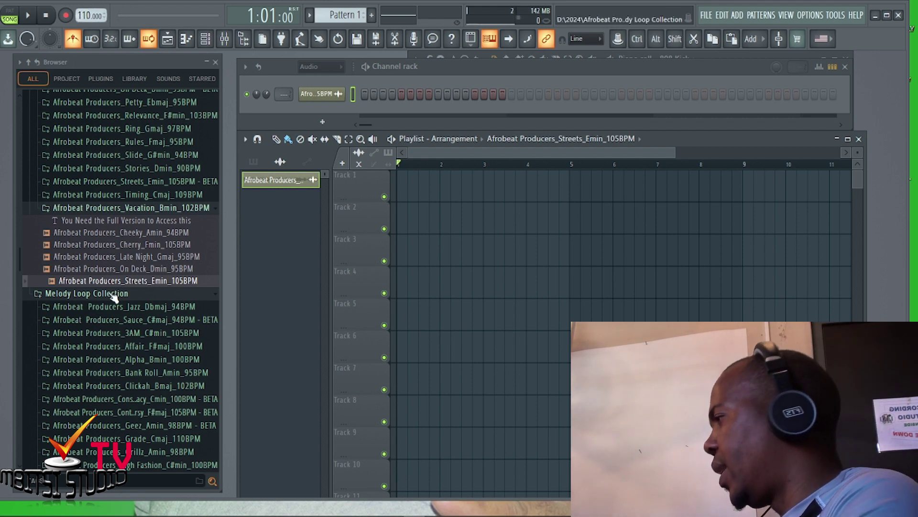
# Place the Streets_Emin_105BPM loop on Track 1 at bar 1 and play it twice against the metronome
pyautogui.moveTo(119, 282); pyautogui.dragTo(396, 196)
pyautogui.press('space')
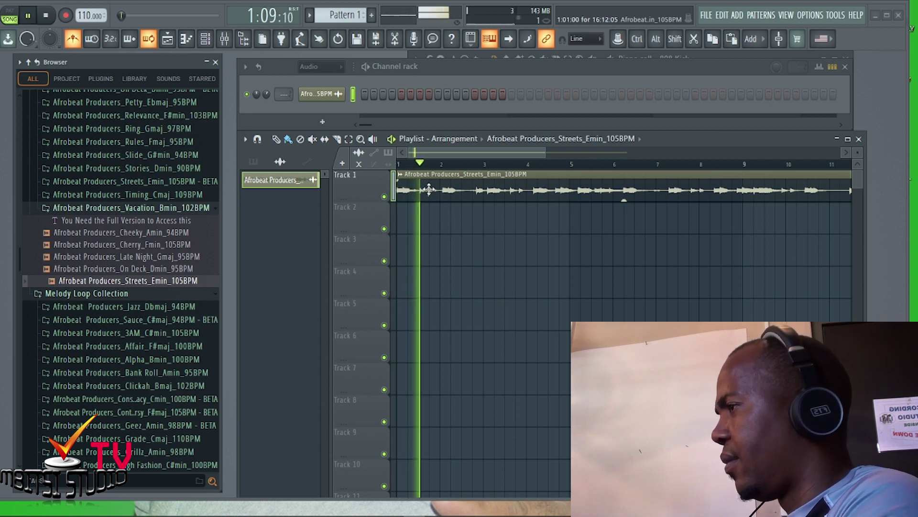
pyautogui.moveTo(533, 153); pyautogui.dragTo(692, 240)
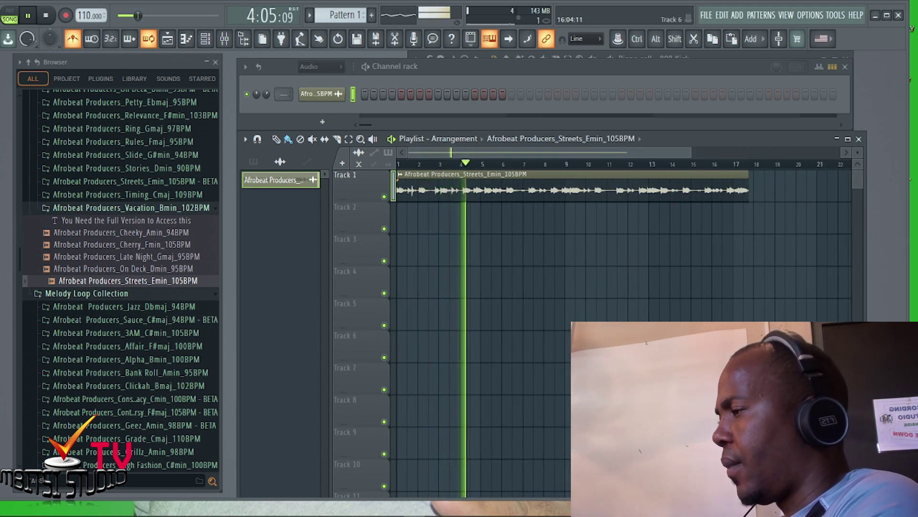
pyautogui.press('space')
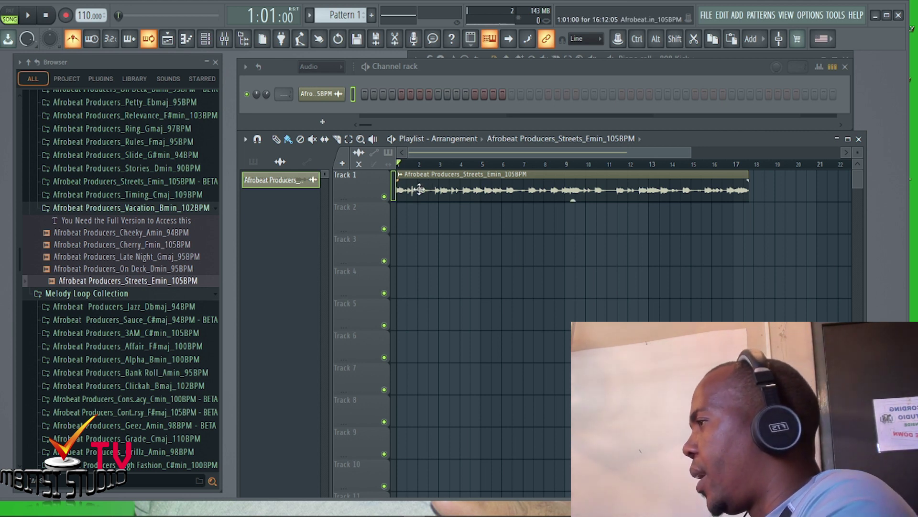
pyautogui.press('space')
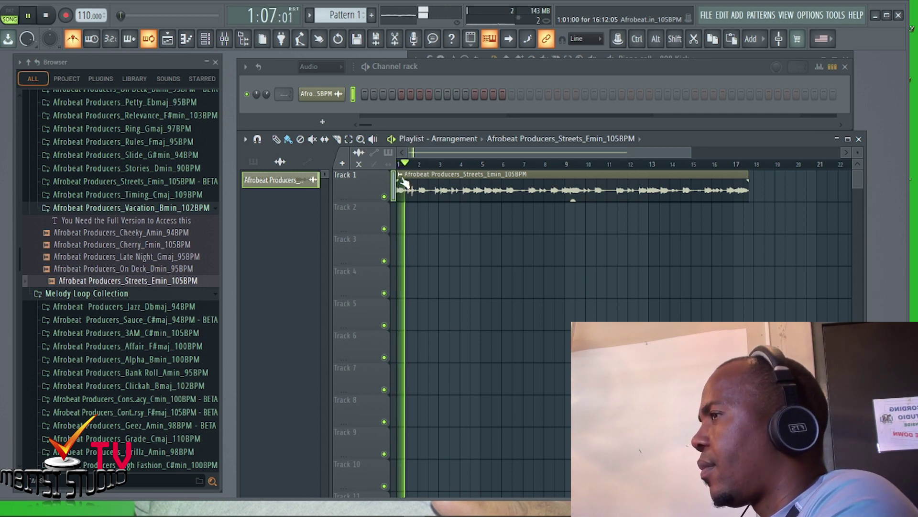
pyautogui.scroll(3, 513, 177)
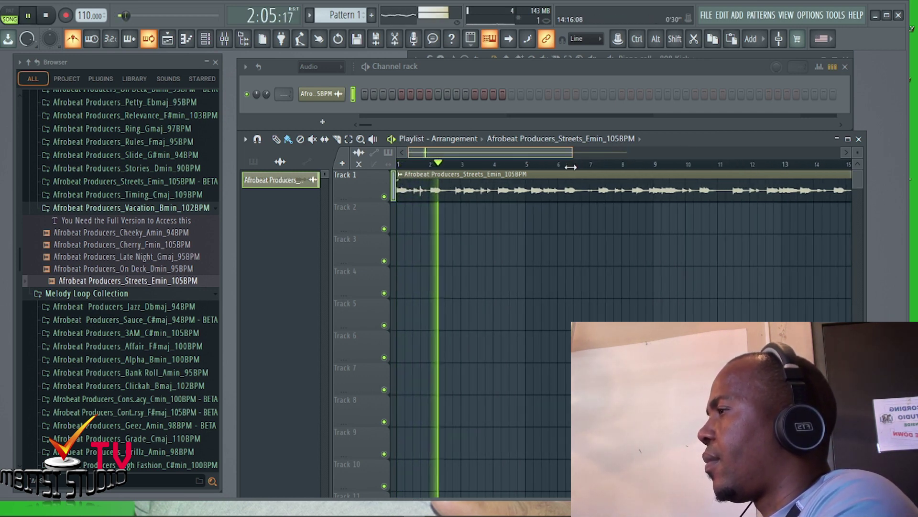
pyautogui.press('space')
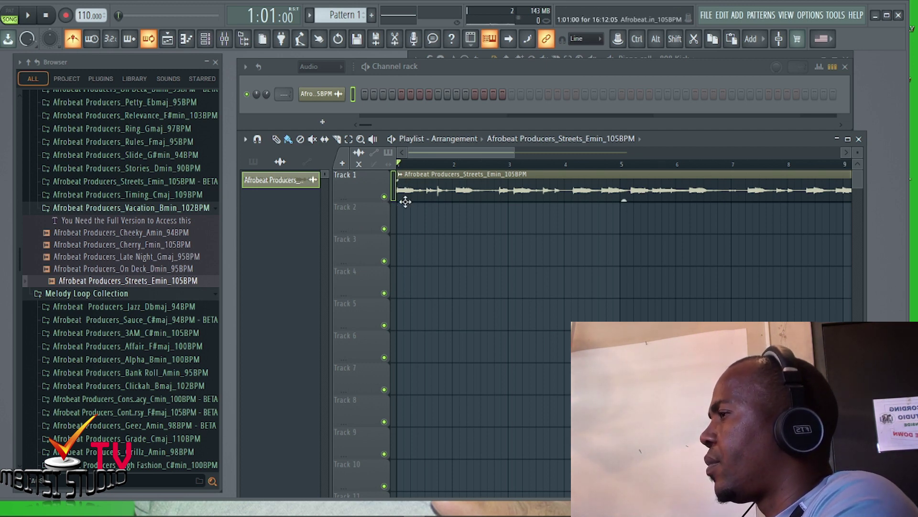
# Fit the Track 1 loop clip to the project tempo, entering 105 BPM as the sample's original tempo
pyautogui.click(401, 175)
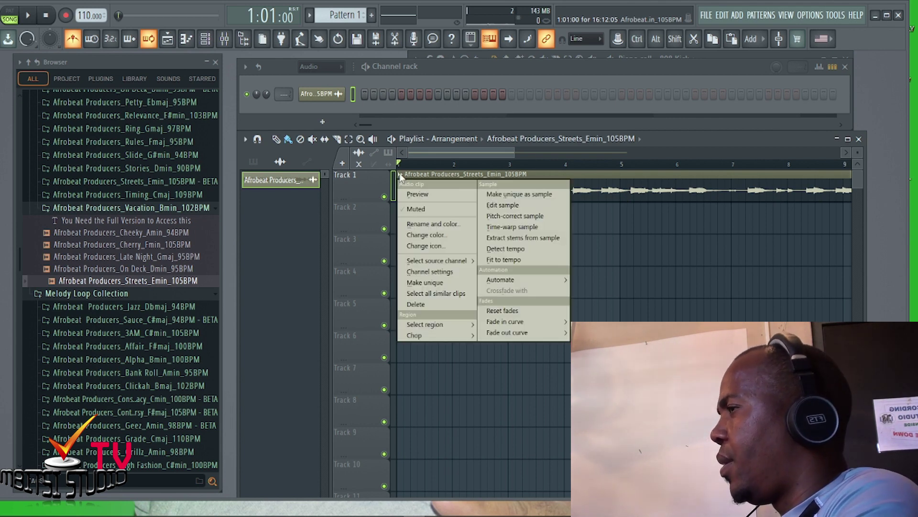
pyautogui.click(512, 261)
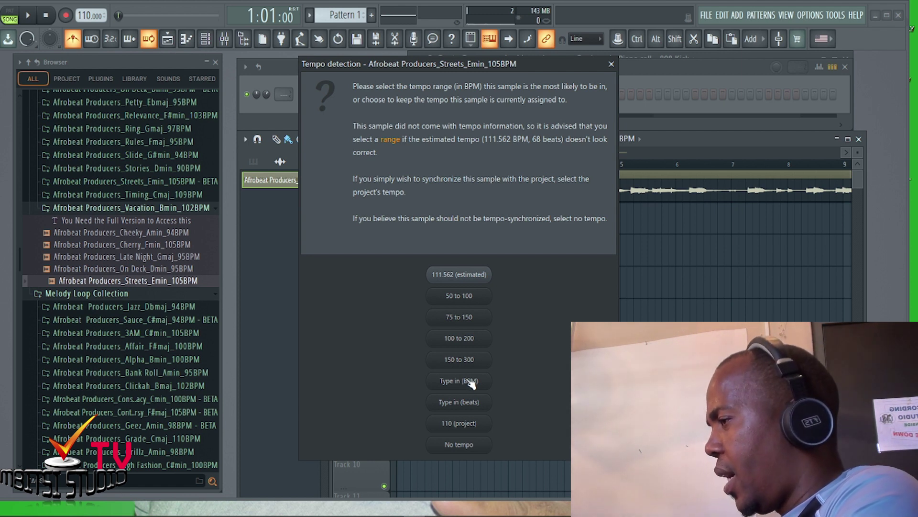
pyautogui.click(469, 381)
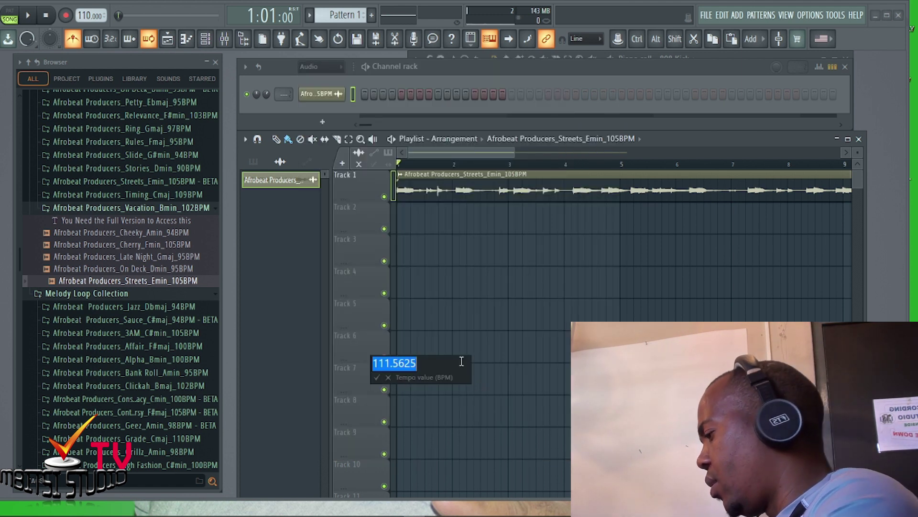
pyautogui.write('105')
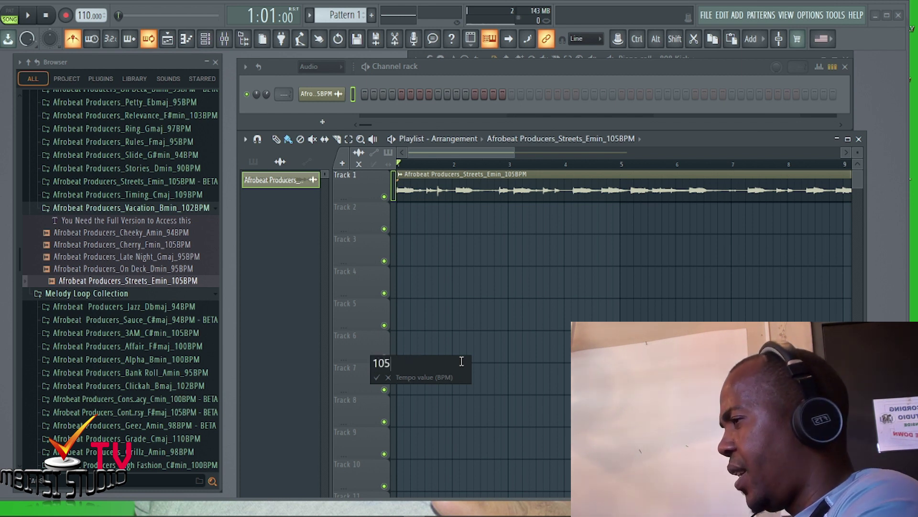
pyautogui.click(377, 377)
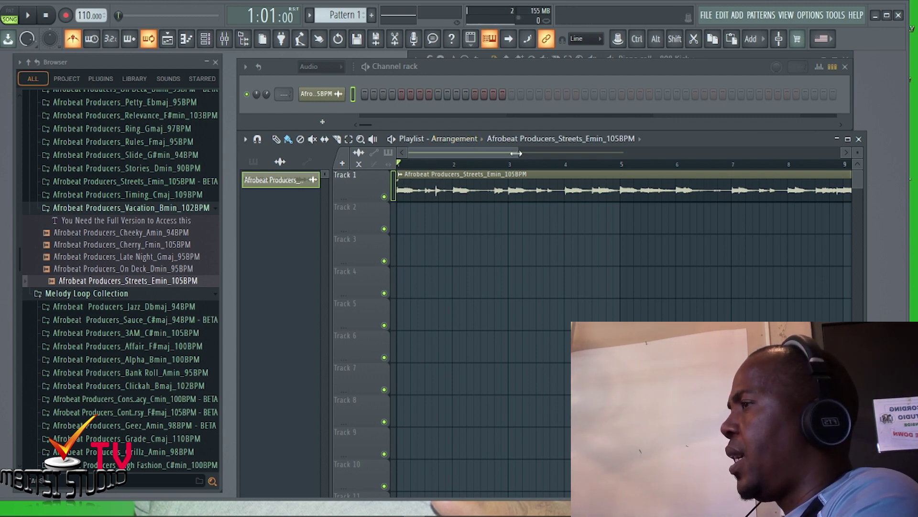
# View the whole fitted loop on Track 1 and play it to check its timing against the metronome
pyautogui.moveTo(516, 153); pyautogui.dragTo(487, 178)
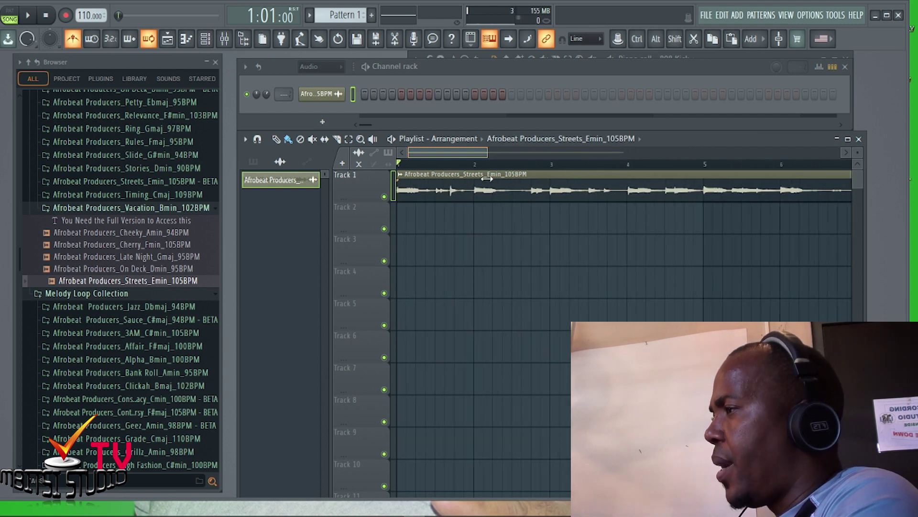
pyautogui.moveTo(452, 154); pyautogui.dragTo(732, 148)
pyautogui.press('space')
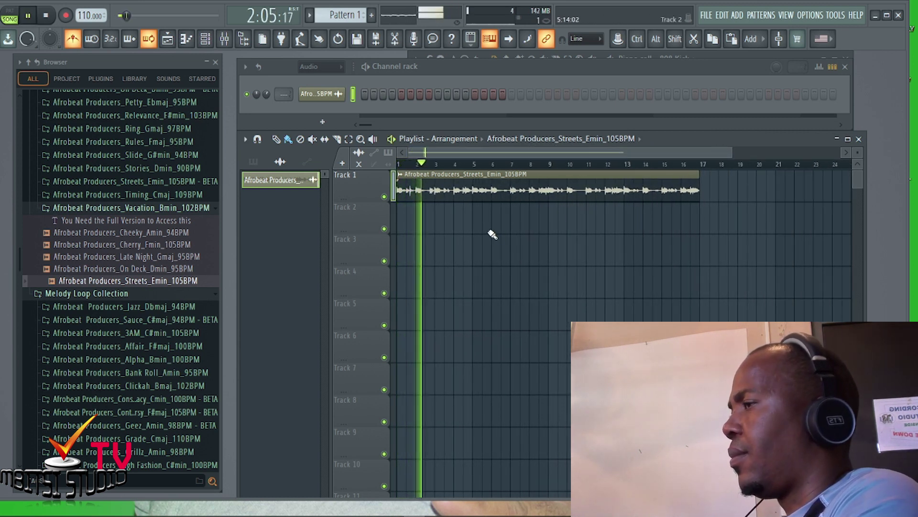
pyautogui.scroll(-1, 266, 95)
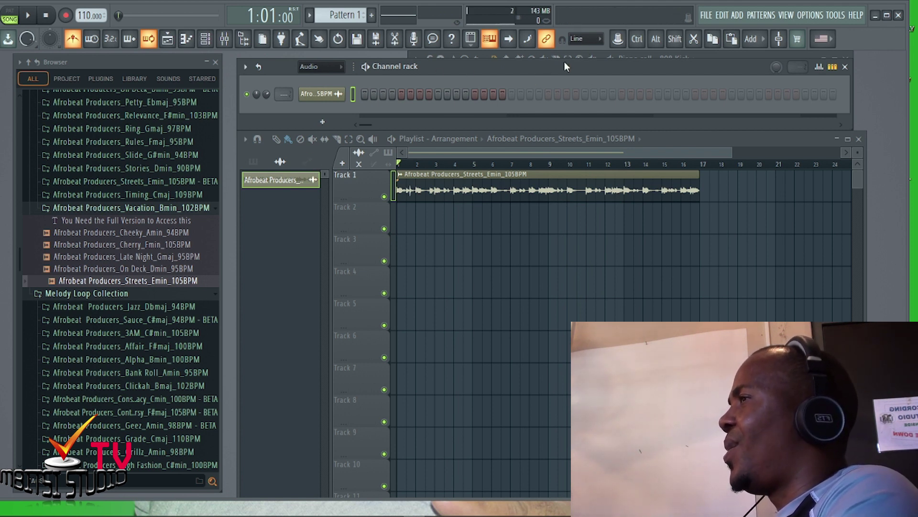
# Set the project tempo to 105 BPM with all channels restretched, and switch on the metronome while the song plays
pyautogui.moveTo(565, 62); pyautogui.dragTo(561, 104)
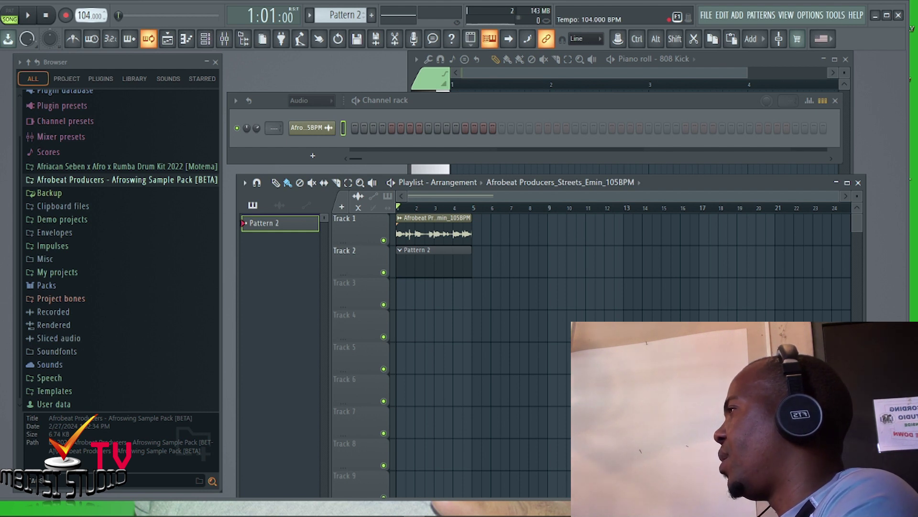
pyautogui.press('Return')
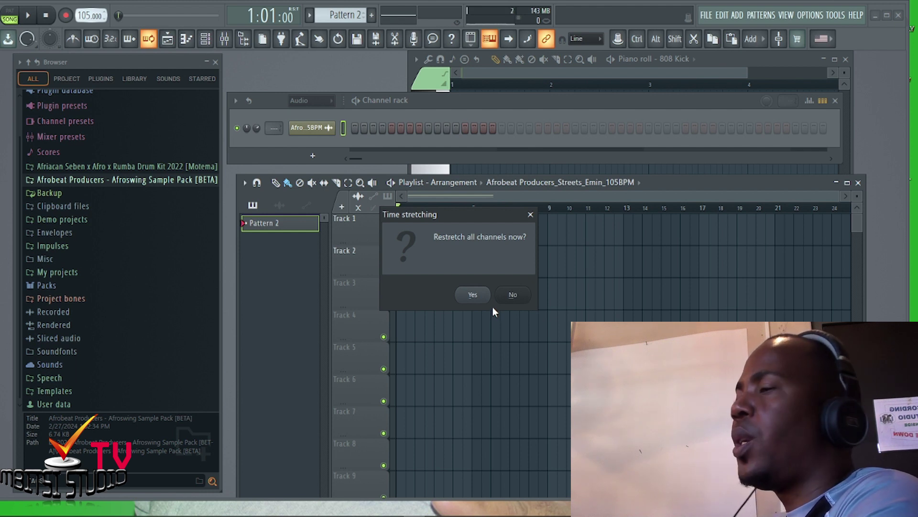
pyautogui.click(475, 294)
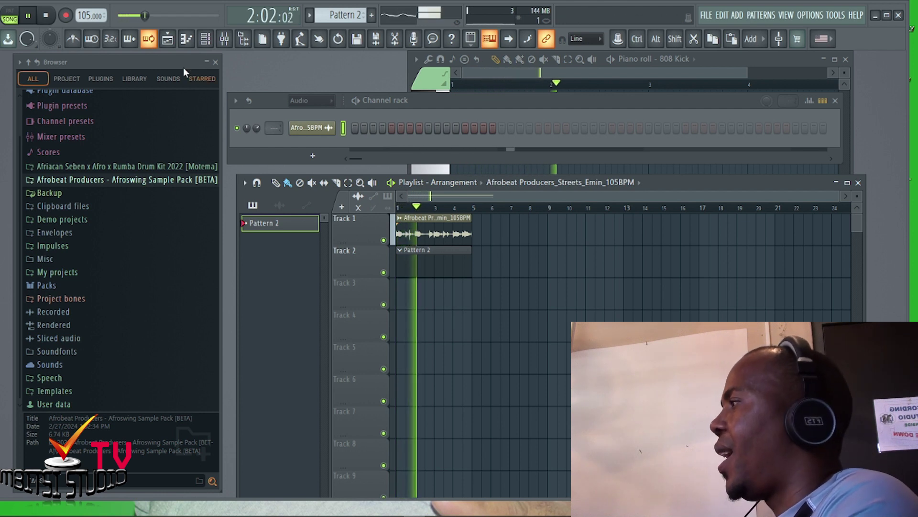
pyautogui.click(73, 39)
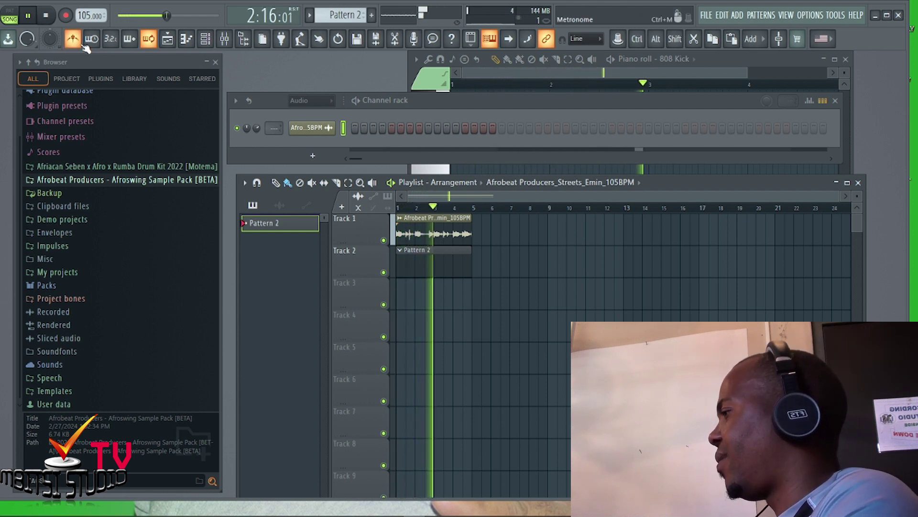
# Browse the drum kits and snares in the Packs folder and audition the 909 Snare and Alum Snare 2 samples
pyautogui.click(62, 286)
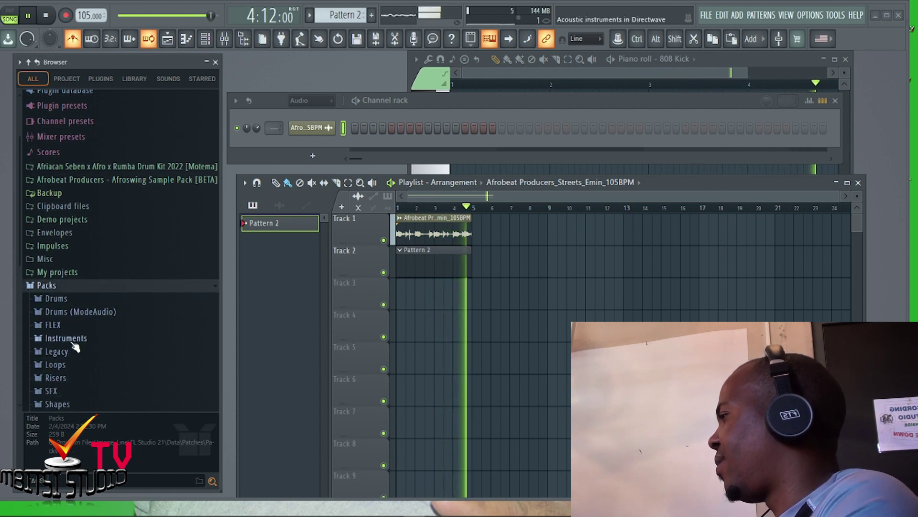
pyautogui.click(56, 298)
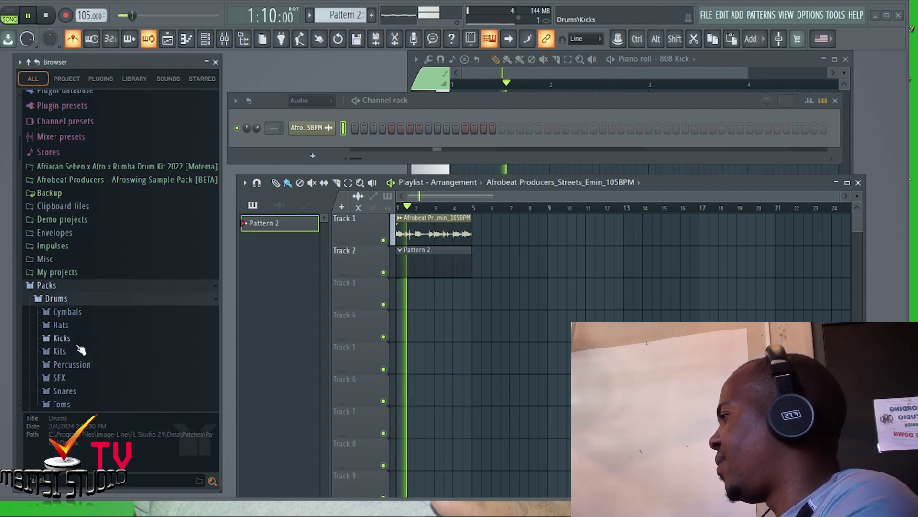
pyautogui.click(59, 351)
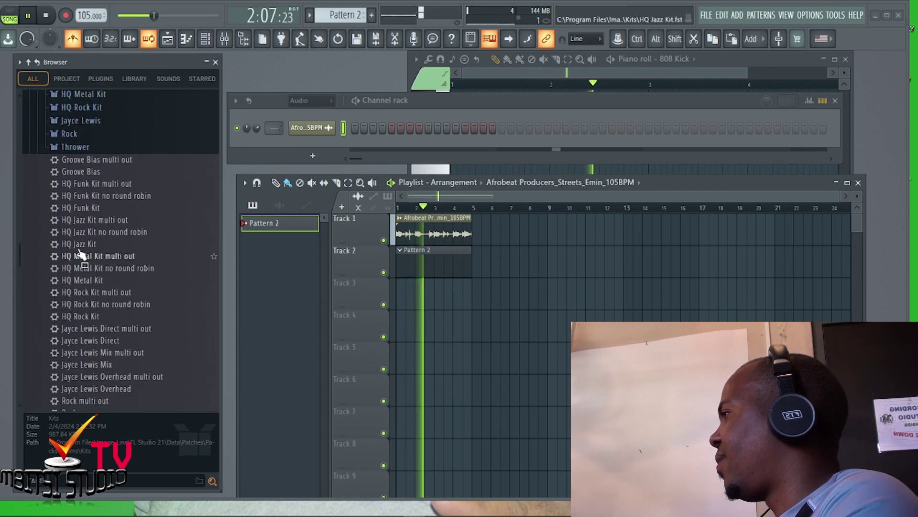
pyautogui.scroll(5, 85, 219)
pyautogui.click(101, 188)
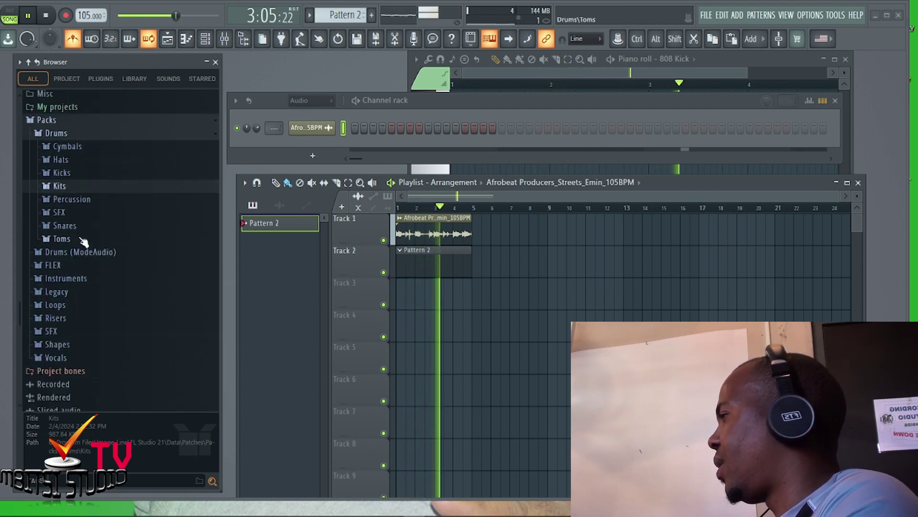
pyautogui.click(64, 226)
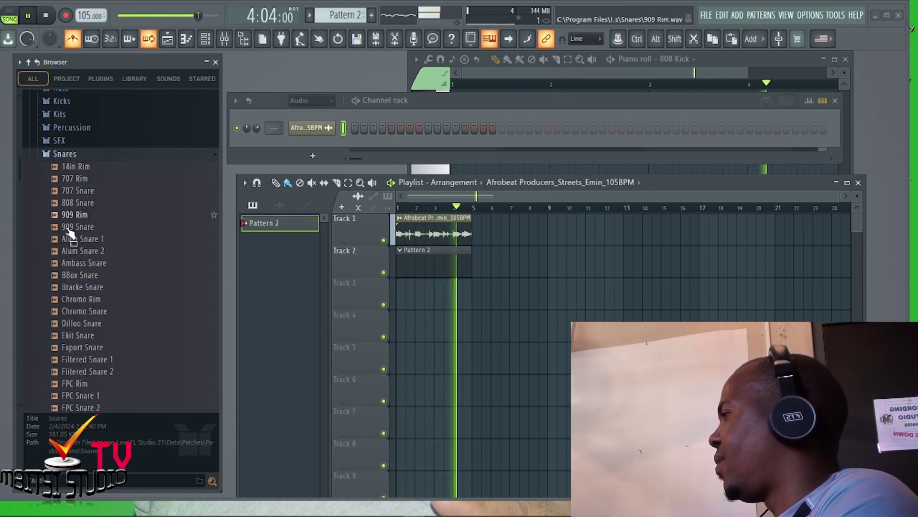
pyautogui.click(97, 227)
pyautogui.click(87, 251)
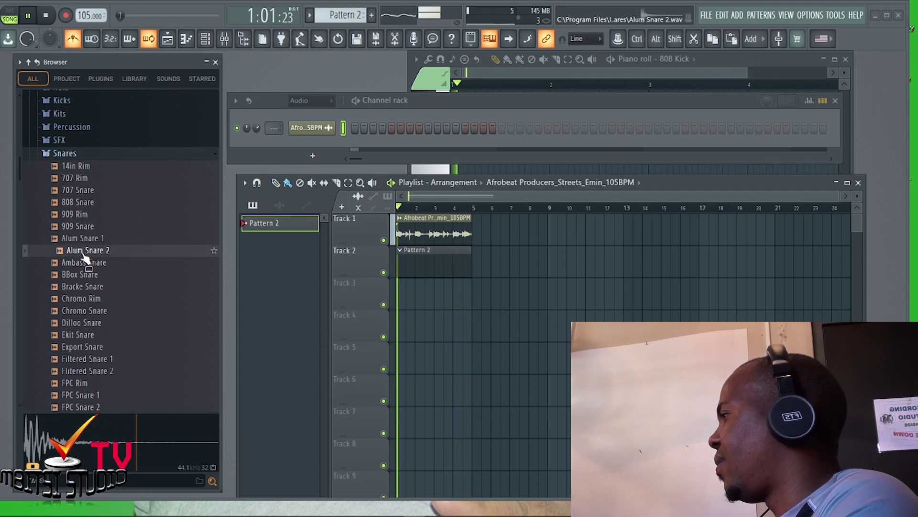
# Add the Alum Snare 2 sample as a new channel in the channel rack and audition it
pyautogui.moveTo(96, 258); pyautogui.dragTo(319, 150)
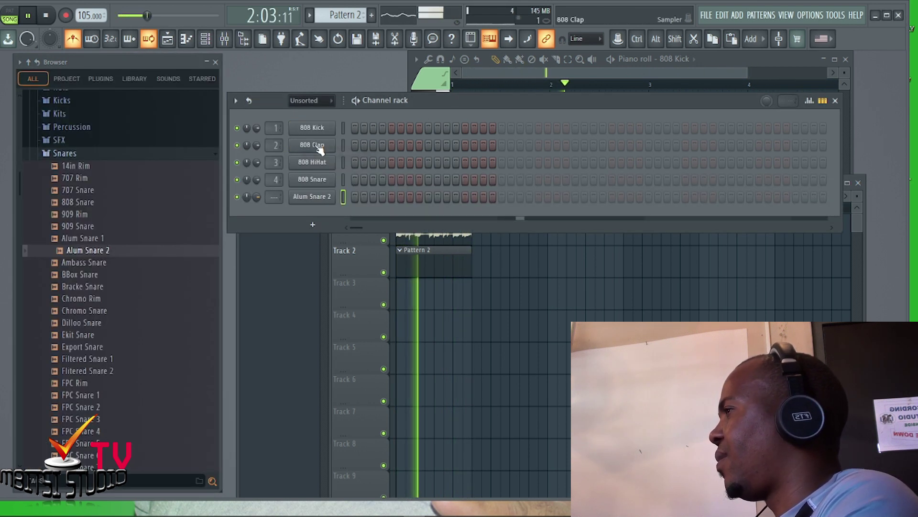
pyautogui.click(328, 200)
pyautogui.click(406, 229)
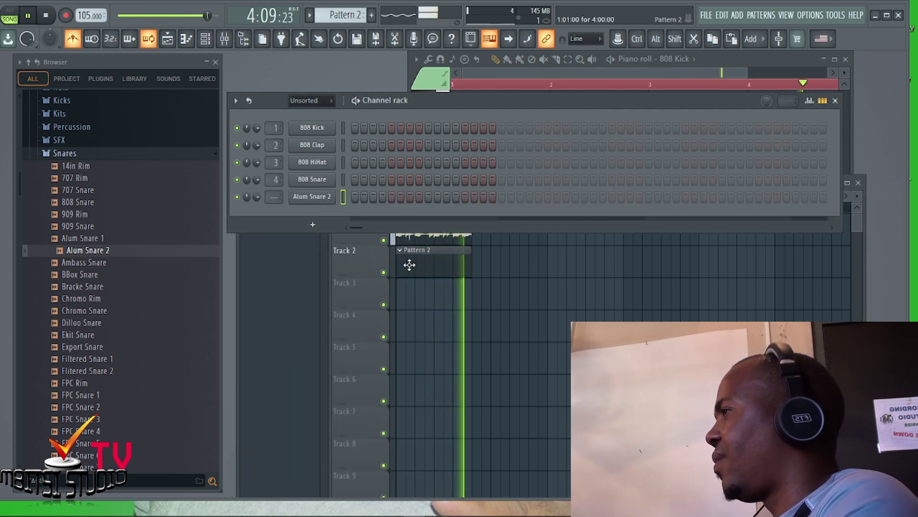
# Open the Alum Snare 2 channel in the piano roll, audition the F5 key and stop playback
pyautogui.rightClick(320, 202)
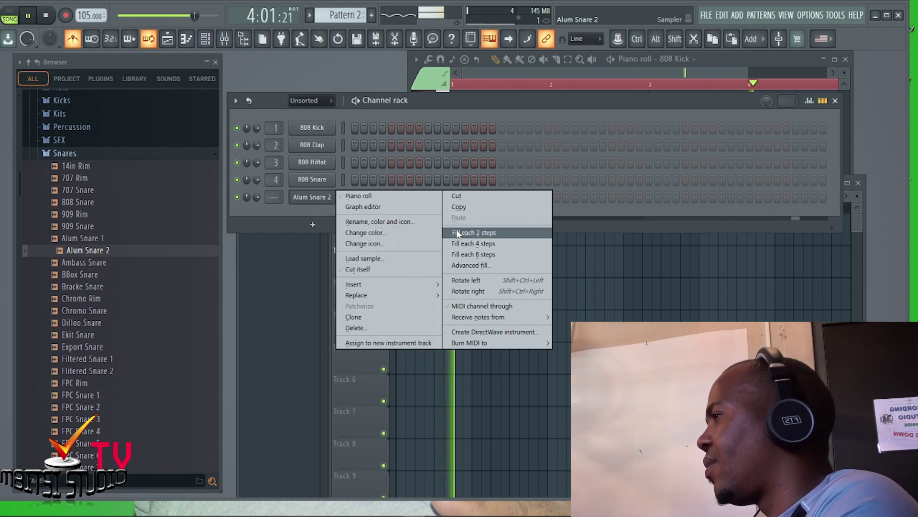
pyautogui.click(358, 195)
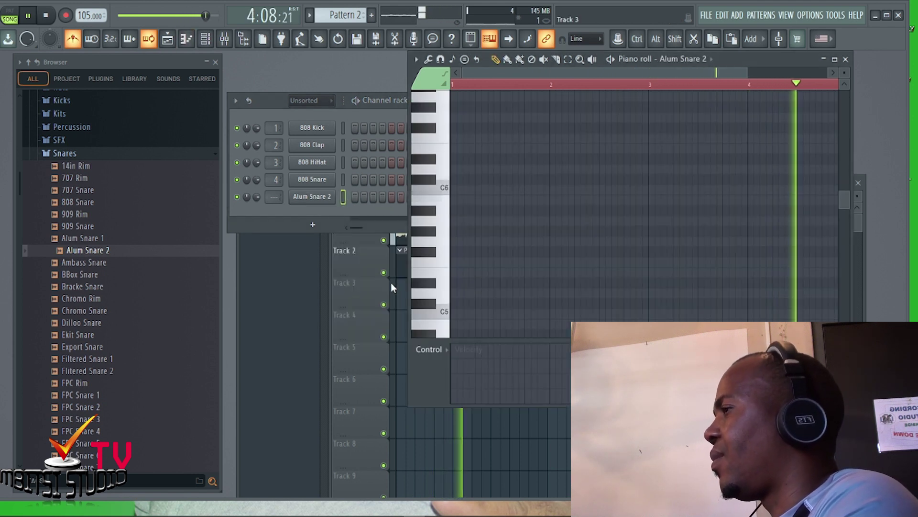
pyautogui.click(450, 262)
pyautogui.click(449, 262)
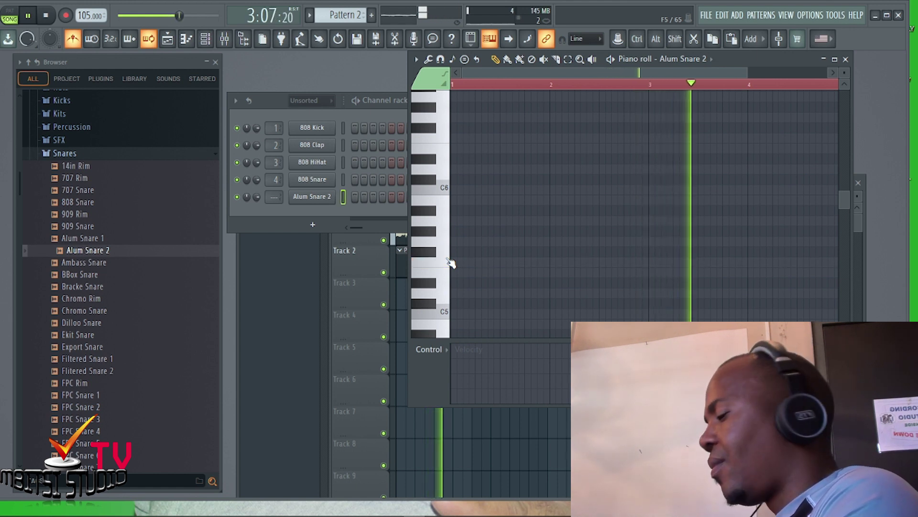
pyautogui.press('space')
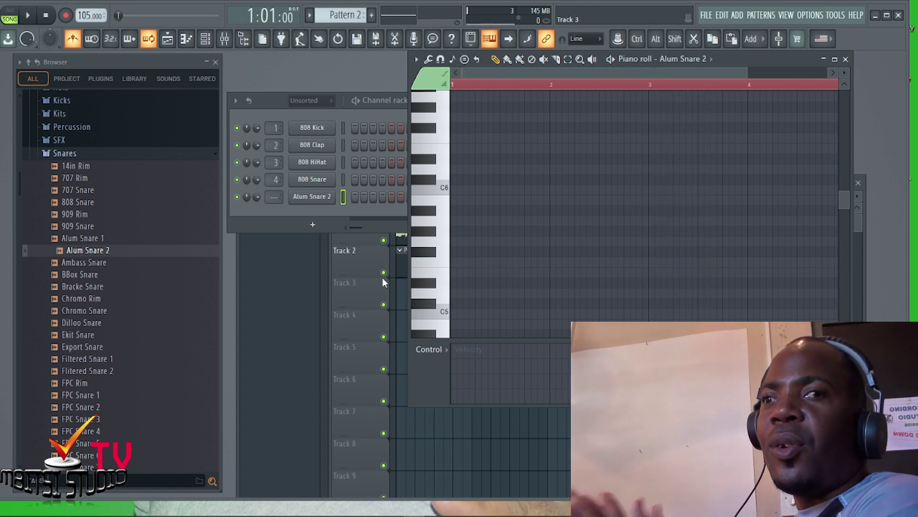